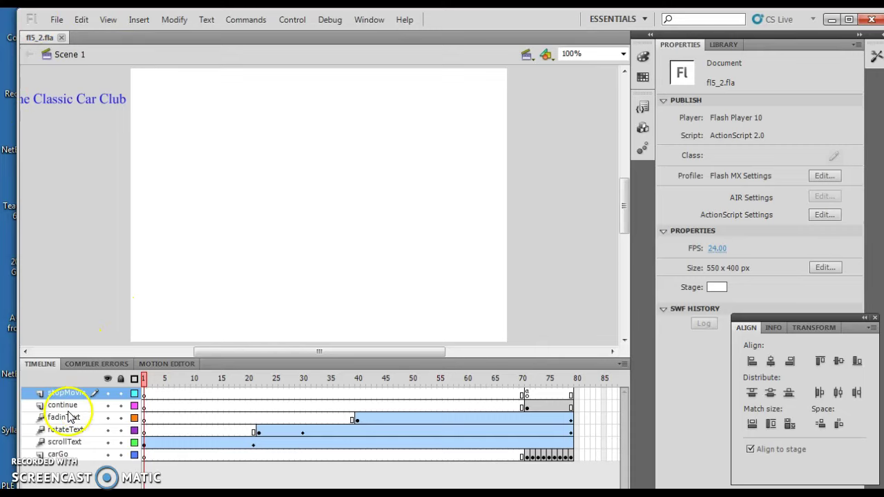
Step: Insert a new layer at the top of the timeline and name it carSnd
{"action": "left_click", "coordinate": [139, 22]}
{"action": "mouse_move", "coordinate": [233, 107]}
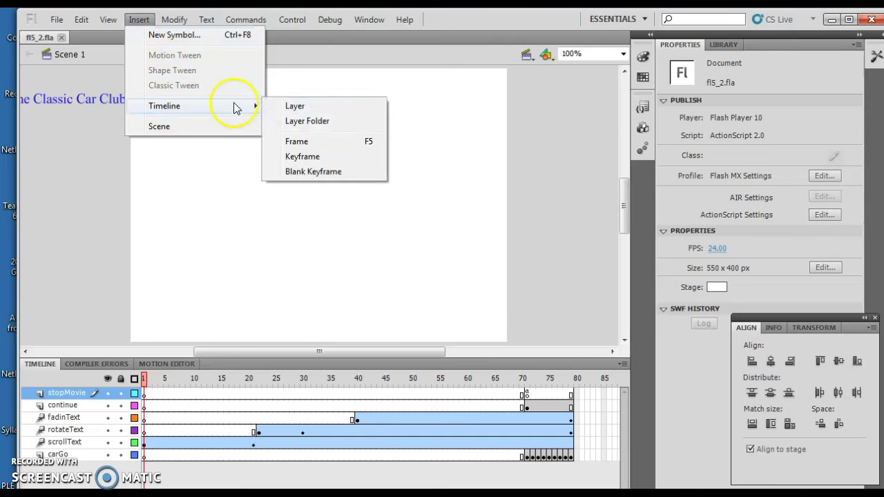
{"action": "left_click", "coordinate": [307, 108]}
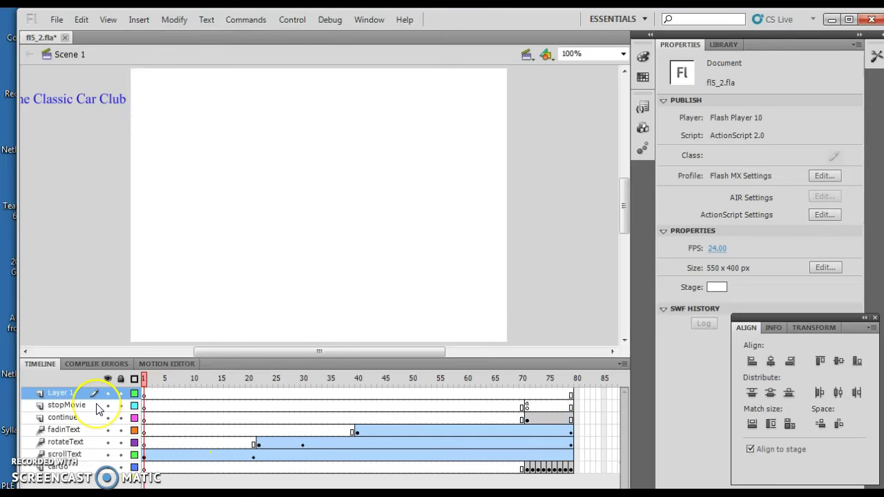
{"action": "double_click", "coordinate": [56, 393]}
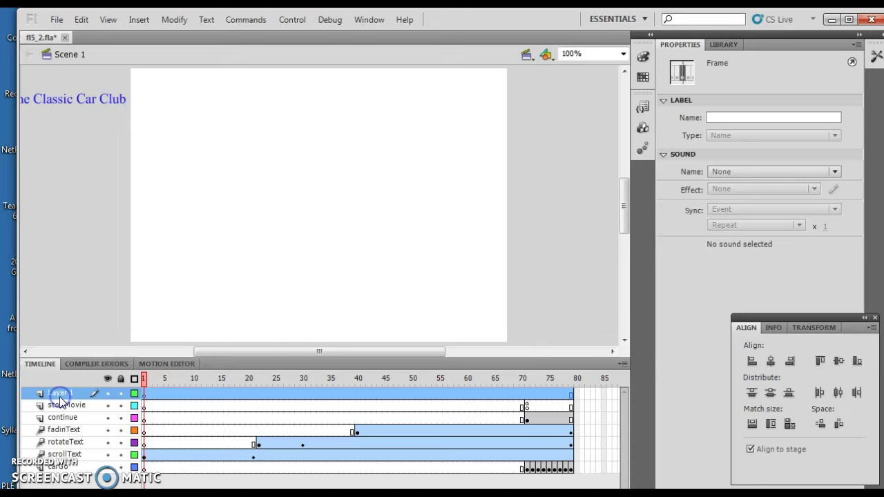
{"action": "type", "text": "carSnd"}
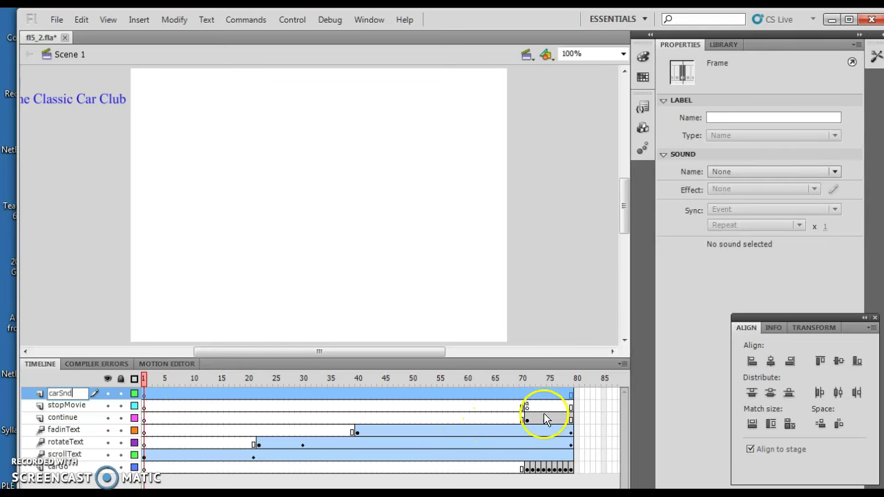
{"action": "left_click", "coordinate": [529, 391]}
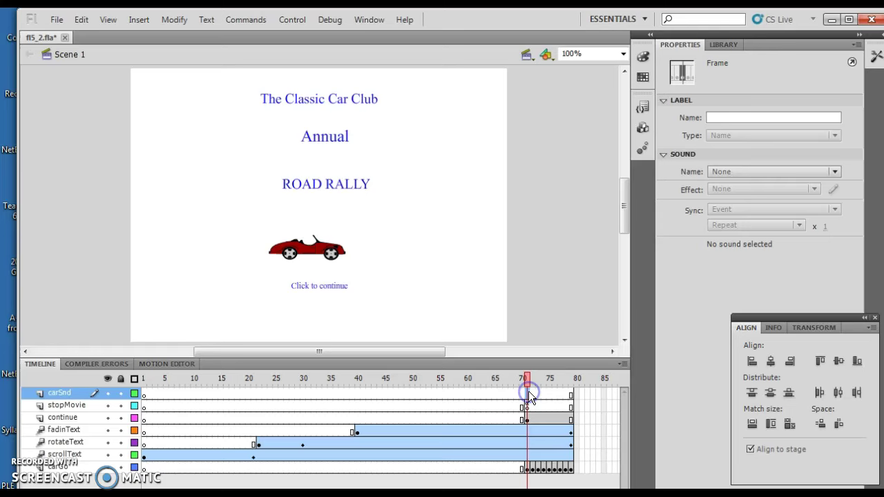
Step: Insert a keyframe at frame 72 on the carSnd layer and select it
{"action": "left_click", "coordinate": [530, 392]}
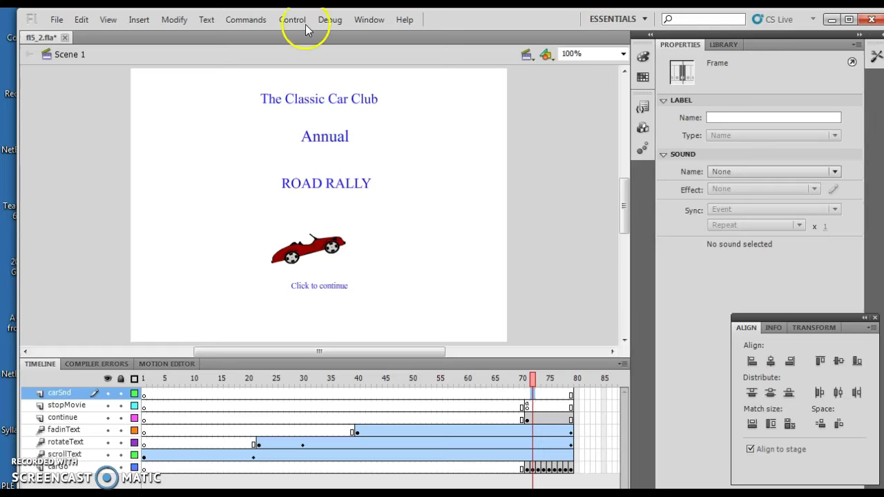
{"action": "left_click", "coordinate": [139, 19]}
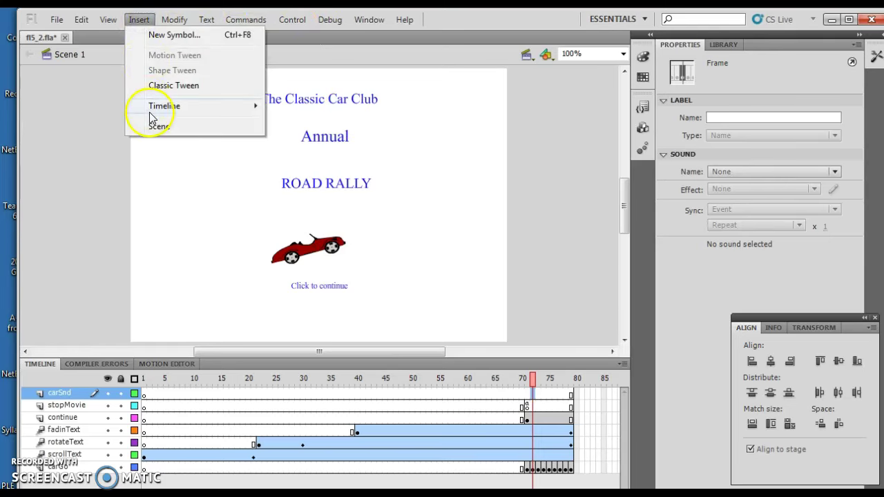
{"action": "mouse_move", "coordinate": [164, 106]}
{"action": "left_click", "coordinate": [315, 158]}
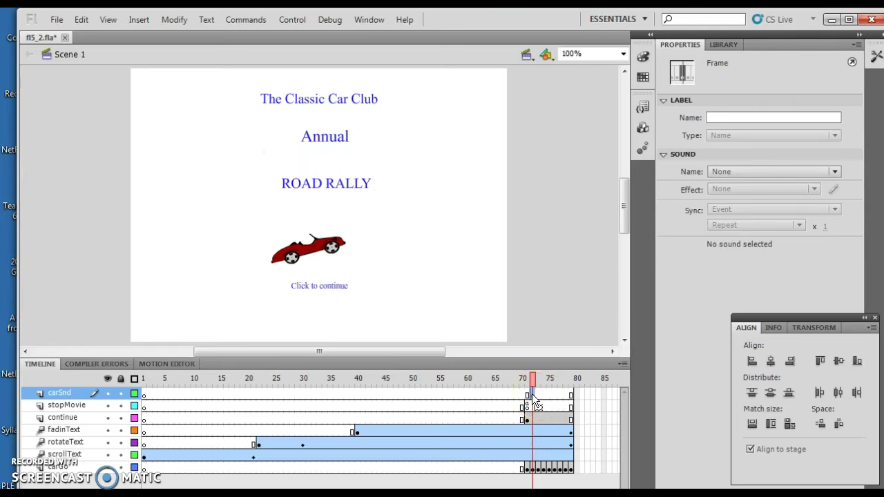
{"action": "left_click", "coordinate": [536, 403]}
{"action": "left_click", "coordinate": [548, 403]}
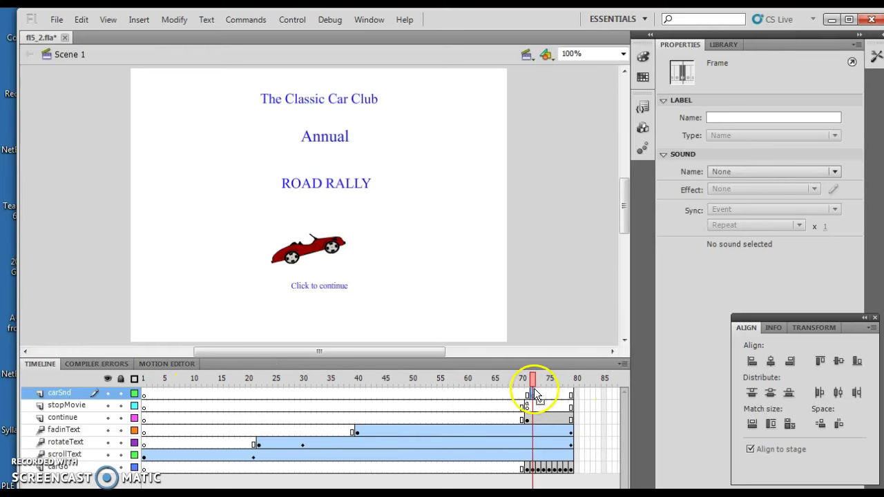
Step: Import CarSnd.wav from the Chapter 5 folder into the library
{"action": "left_click", "coordinate": [727, 43]}
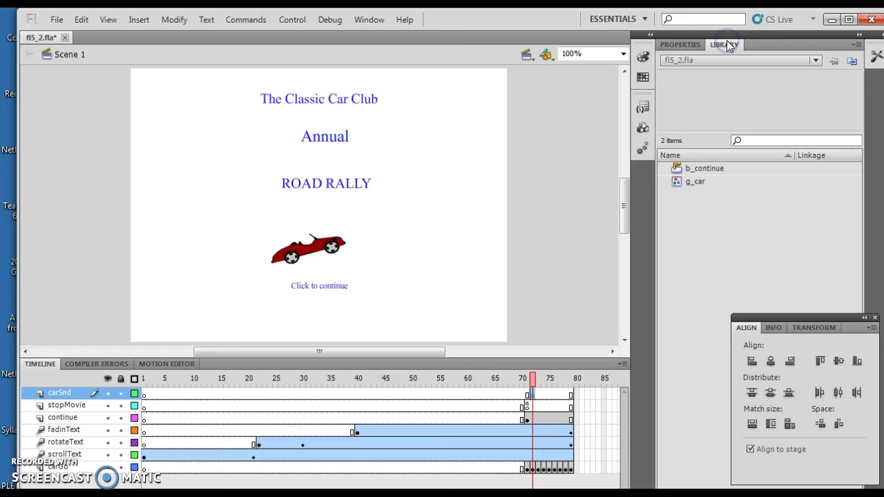
{"action": "left_click", "coordinate": [680, 45]}
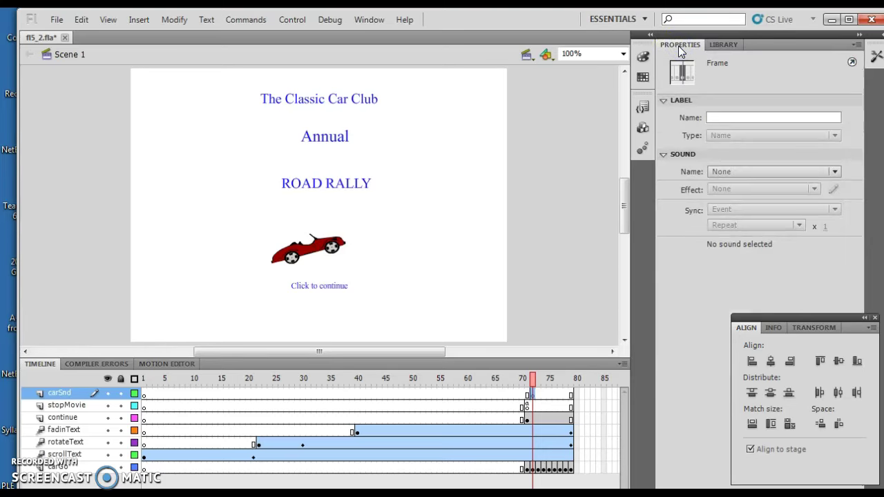
{"action": "left_click", "coordinate": [57, 20]}
{"action": "left_click", "coordinate": [96, 228]}
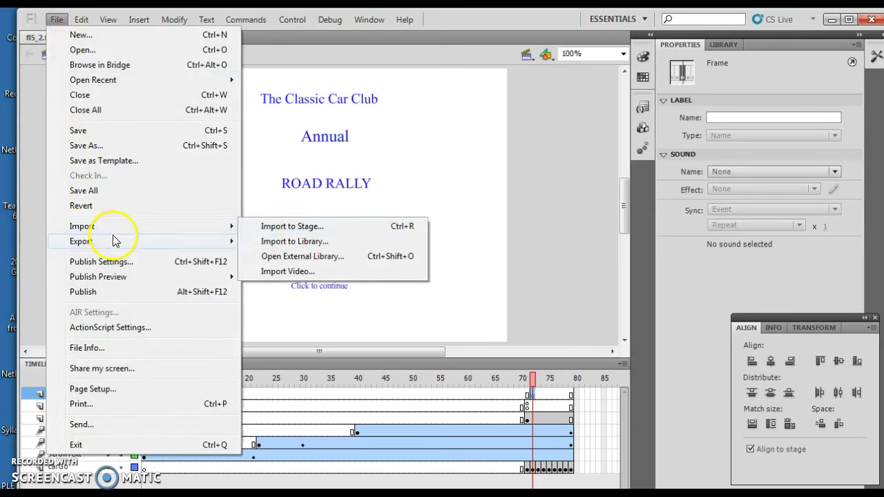
{"action": "left_click", "coordinate": [290, 241]}
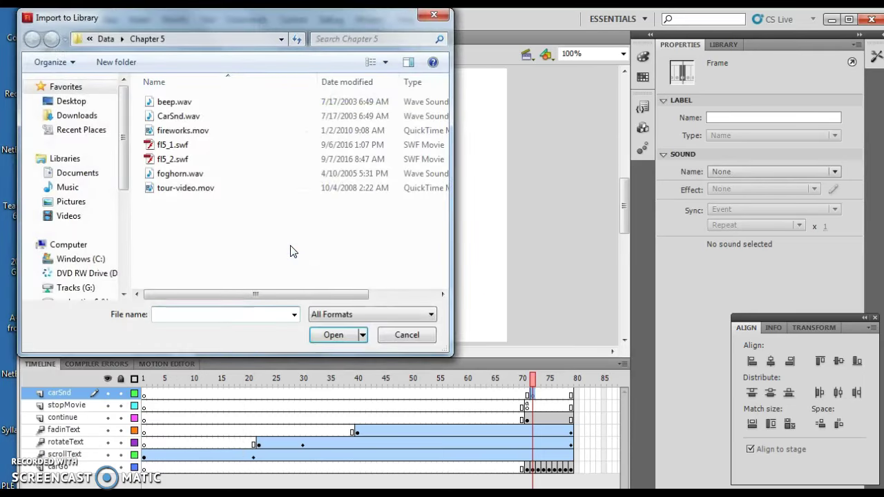
{"action": "left_click", "coordinate": [190, 117]}
{"action": "left_click", "coordinate": [333, 336]}
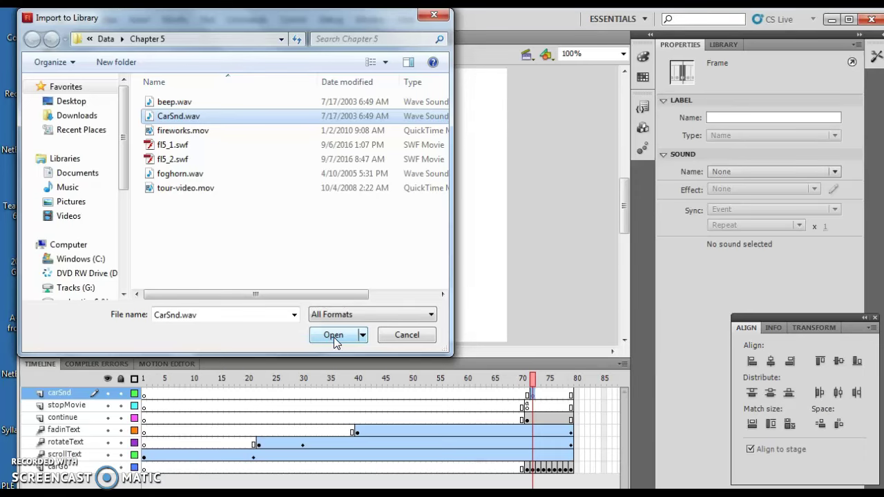
{"action": "left_click", "coordinate": [334, 335]}
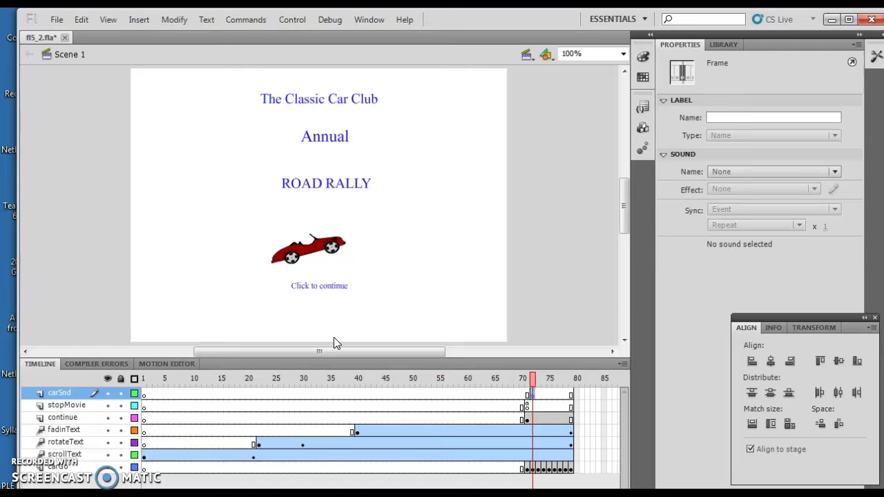
Step: Drag CarSnd.wav from the library into the carSnd keyframe at frame 72
{"action": "left_click", "coordinate": [722, 44]}
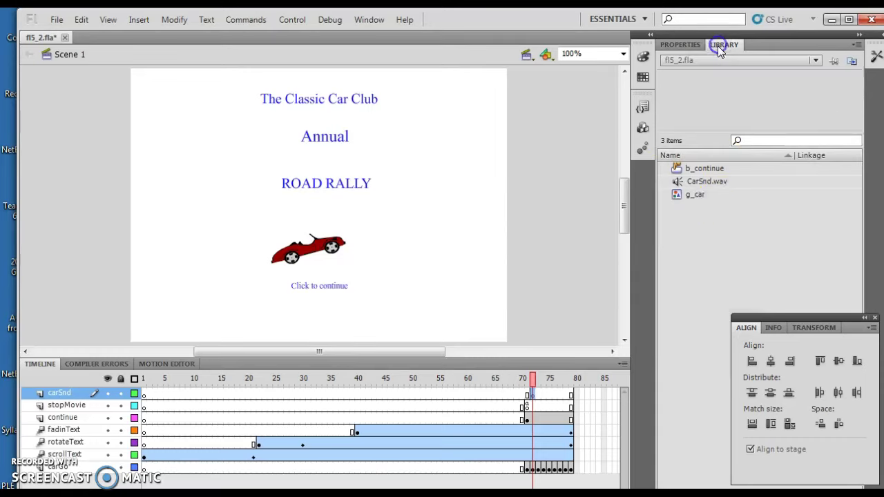
{"action": "left_click", "coordinate": [710, 182]}
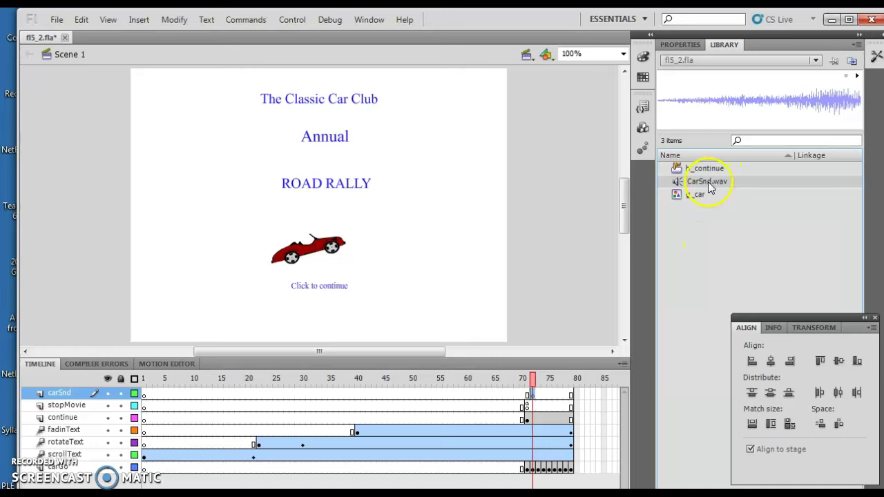
{"action": "left_click_drag", "start_coordinate": [702, 181], "coordinate": [464, 295]}
{"action": "left_click", "coordinate": [534, 400]}
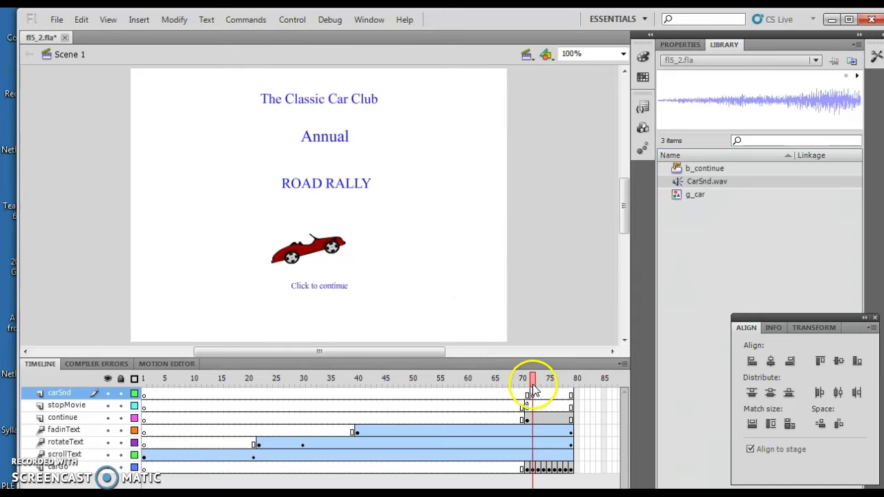
Step: Play frames 65 to 79 to hear the car sound, then rewind to frame 64
{"action": "left_click", "coordinate": [521, 388]}
{"action": "left_click_drag", "start_coordinate": [522, 388], "coordinate": [491, 389]}
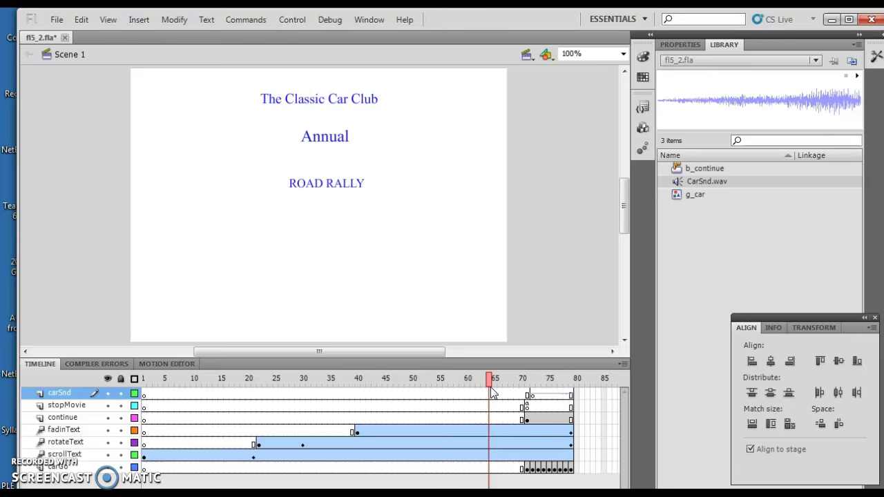
{"action": "left_click", "coordinate": [562, 402]}
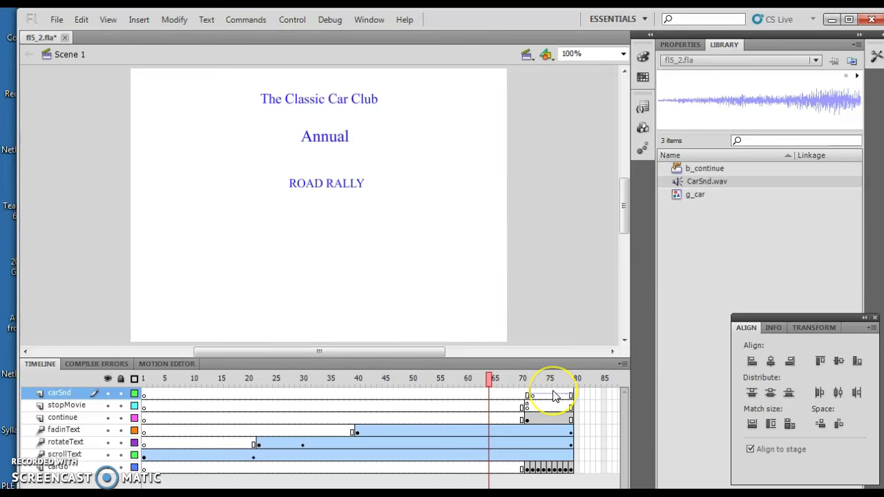
{"action": "key", "text": "Return"}
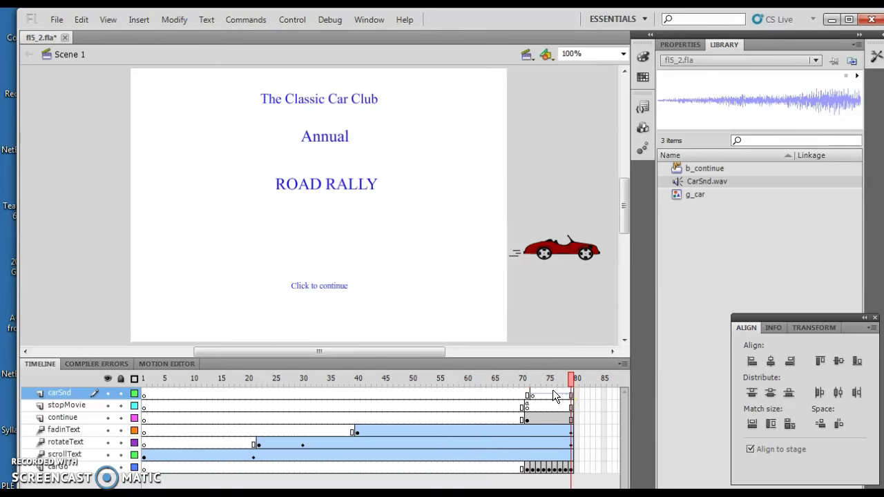
{"action": "left_click", "coordinate": [568, 380]}
{"action": "left_click", "coordinate": [499, 378]}
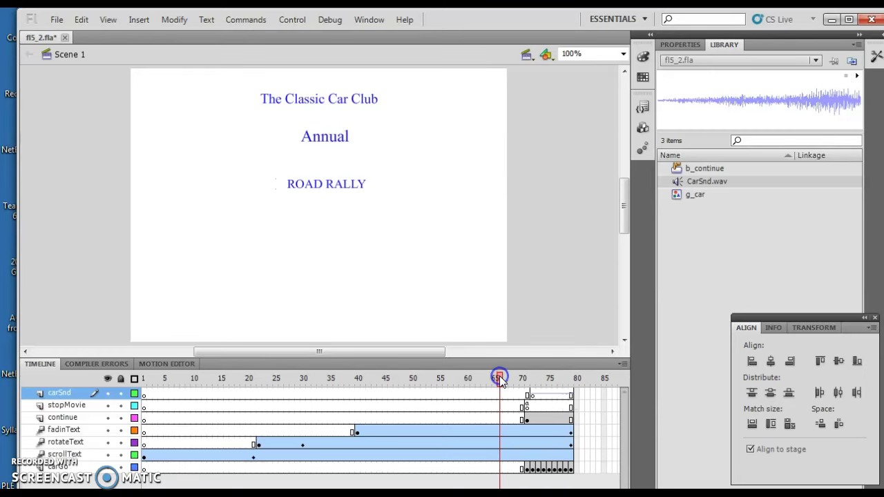
{"action": "key", "text": "Return"}
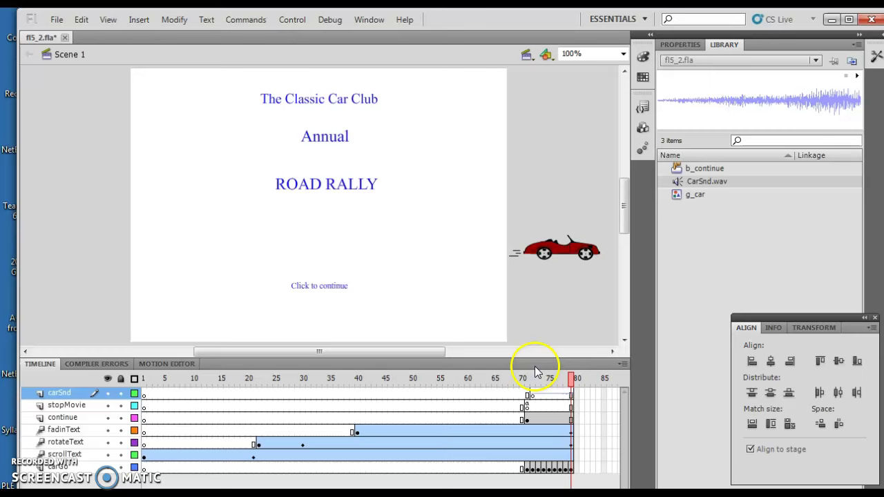
{"action": "left_click", "coordinate": [493, 394]}
{"action": "mouse_move", "coordinate": [493, 394]}
{"action": "left_mouse_down"}
{"action": "mouse_move", "coordinate": [583, 390]}
{"action": "mouse_move", "coordinate": [499, 391]}
{"action": "left_mouse_up"}
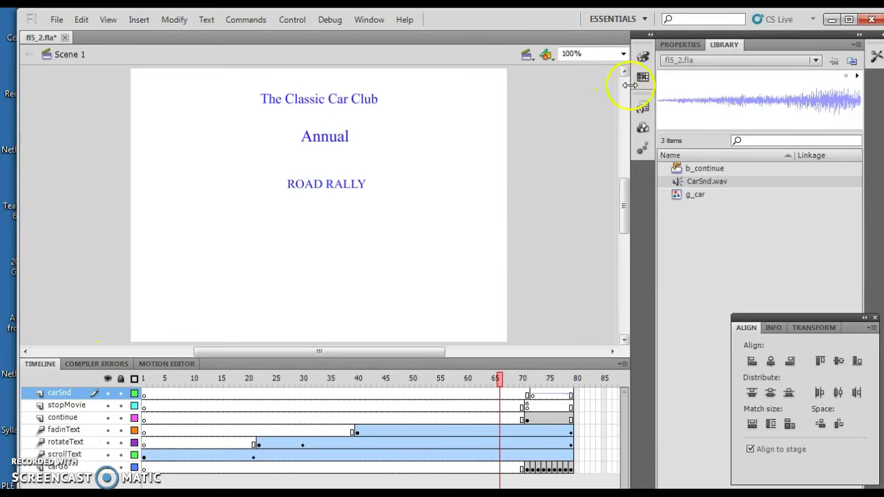
Step: Change the document frame rate to 12 fps in the Properties panel
{"action": "left_click", "coordinate": [681, 46]}
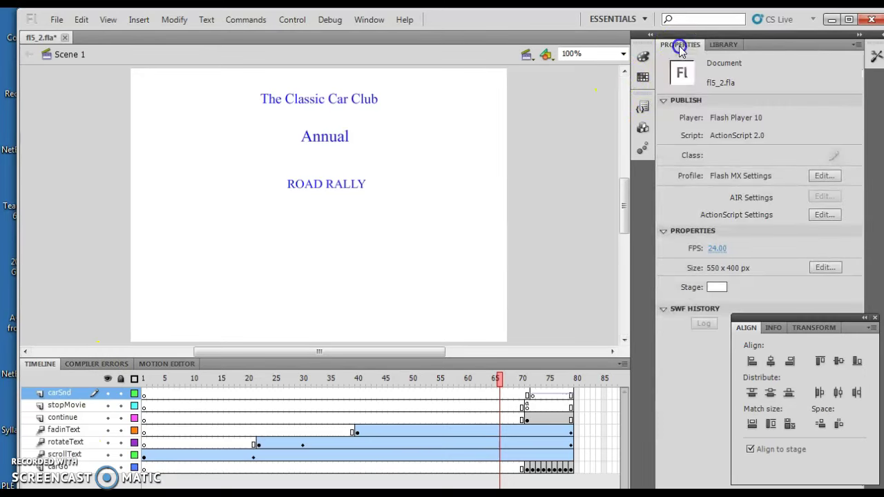
{"action": "left_click", "coordinate": [714, 250]}
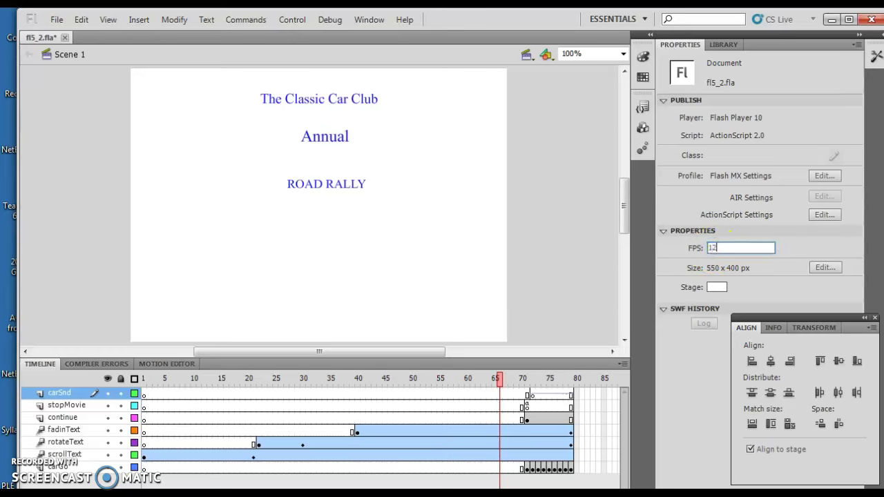
{"action": "key", "text": "Return"}
{"action": "key", "text": "Return"}
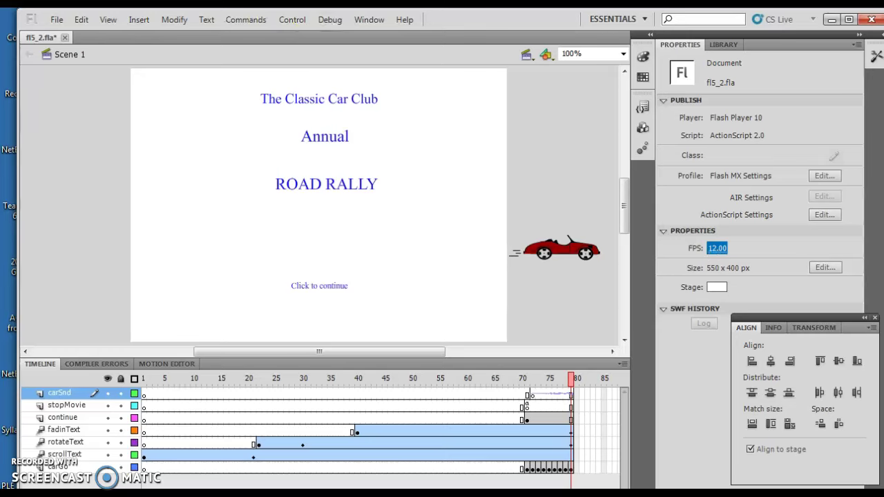
{"action": "left_click", "coordinate": [284, 23]}
{"action": "mouse_move", "coordinate": [384, 121]}
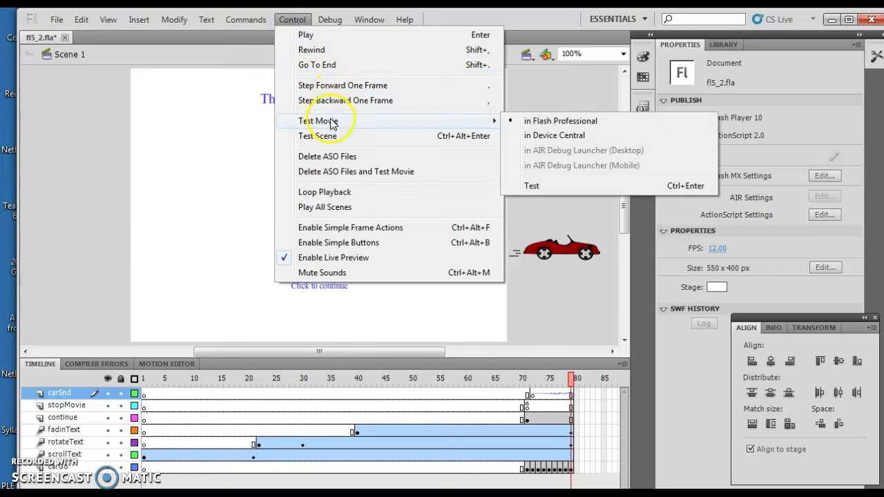
{"action": "left_click", "coordinate": [560, 122]}
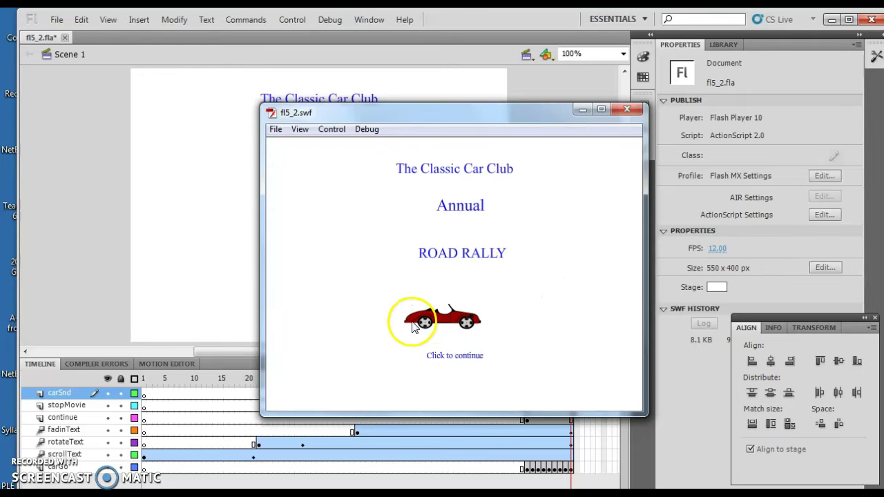
{"action": "left_click", "coordinate": [627, 109]}
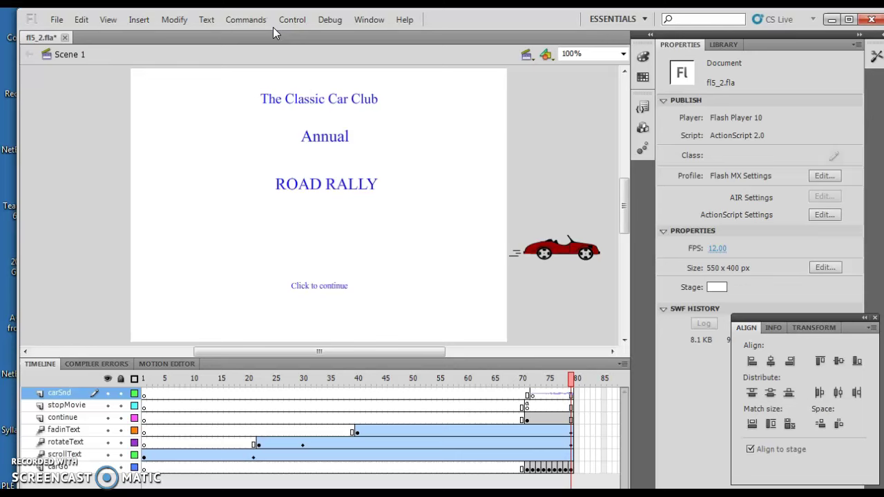
{"action": "left_click", "coordinate": [290, 20]}
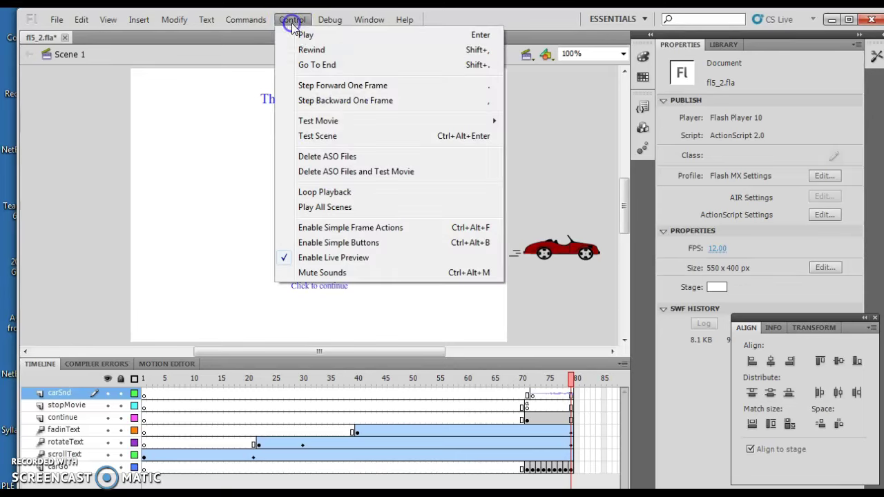
{"action": "mouse_move", "coordinate": [388, 124]}
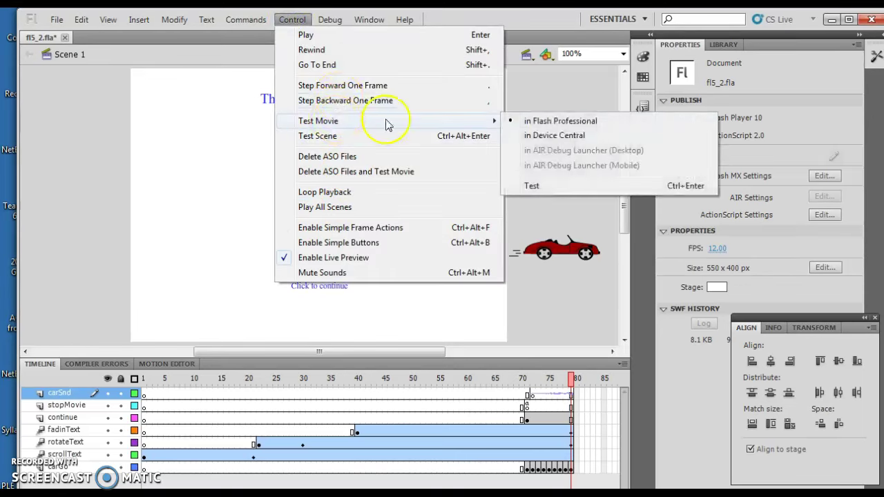
{"action": "left_click", "coordinate": [557, 124]}
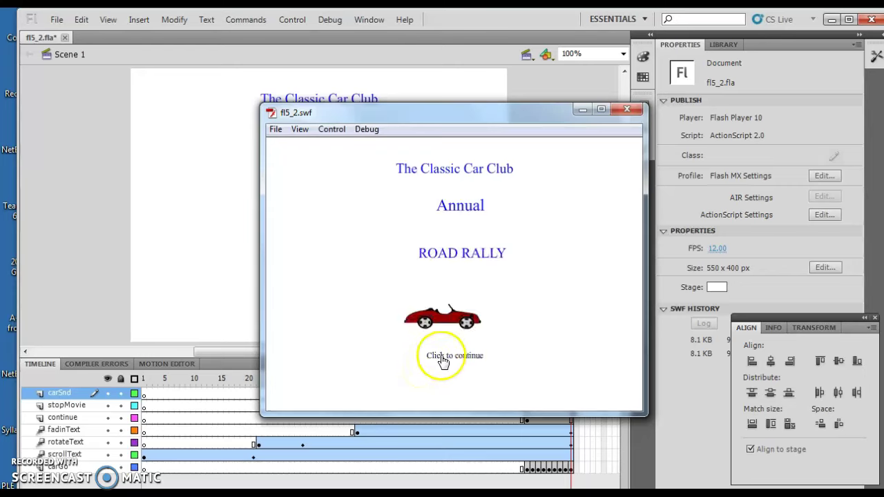
{"action": "left_click", "coordinate": [442, 358]}
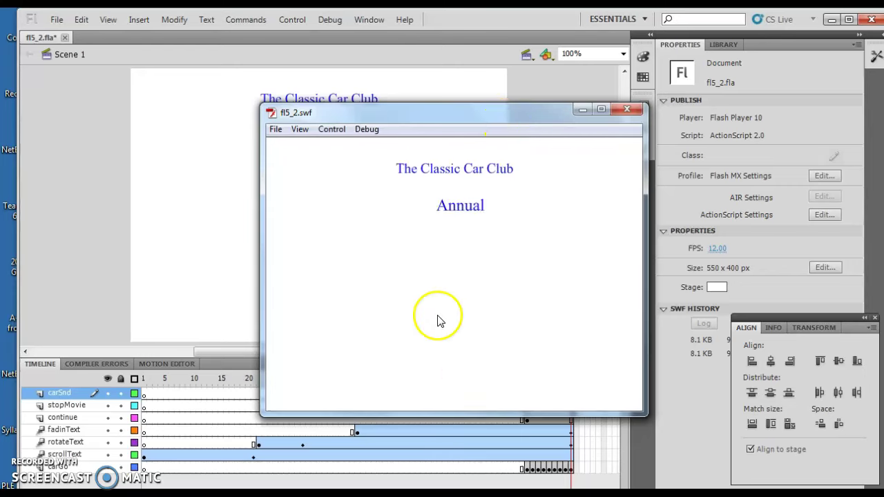
{"action": "left_click", "coordinate": [624, 114]}
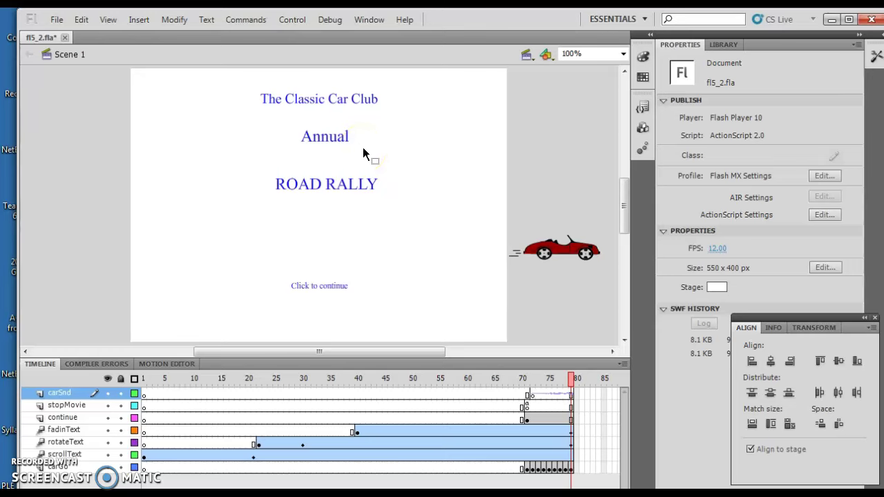
Step: At frame 71, marquee-select the Click to continue button with the Selection tool
{"action": "left_click", "coordinate": [528, 393]}
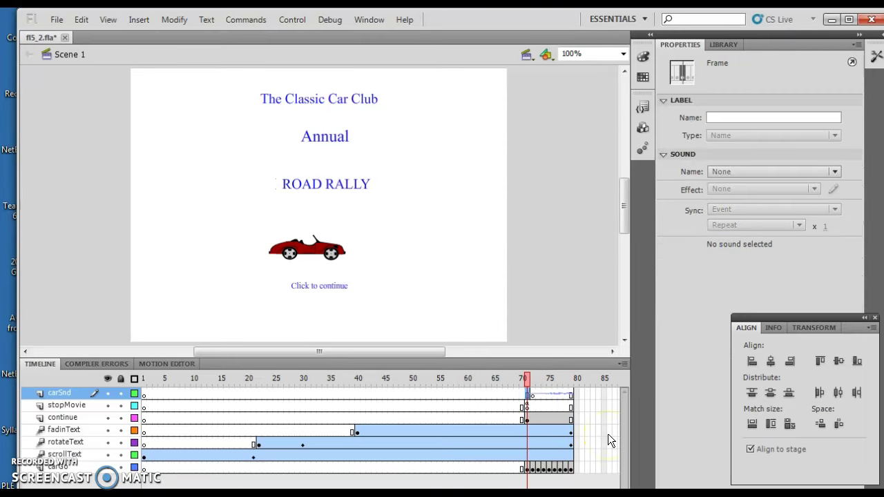
{"action": "left_click", "coordinate": [875, 57]}
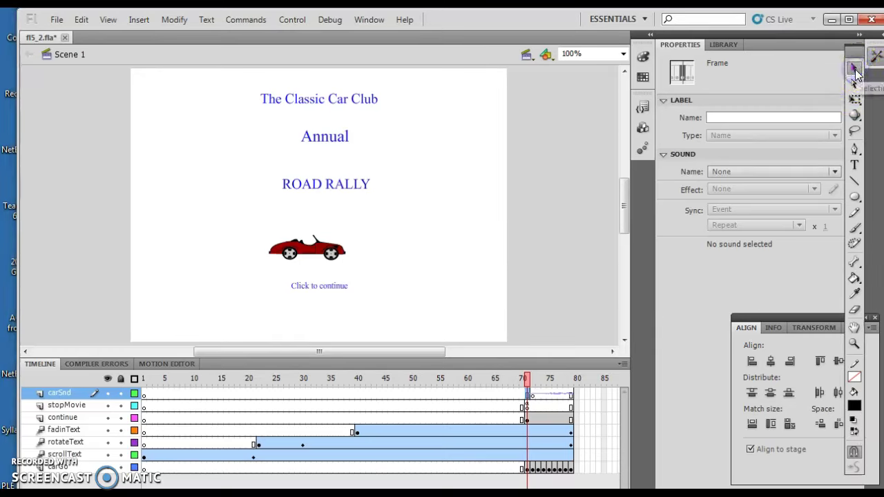
{"action": "left_click", "coordinate": [855, 69]}
{"action": "left_click", "coordinate": [264, 246]}
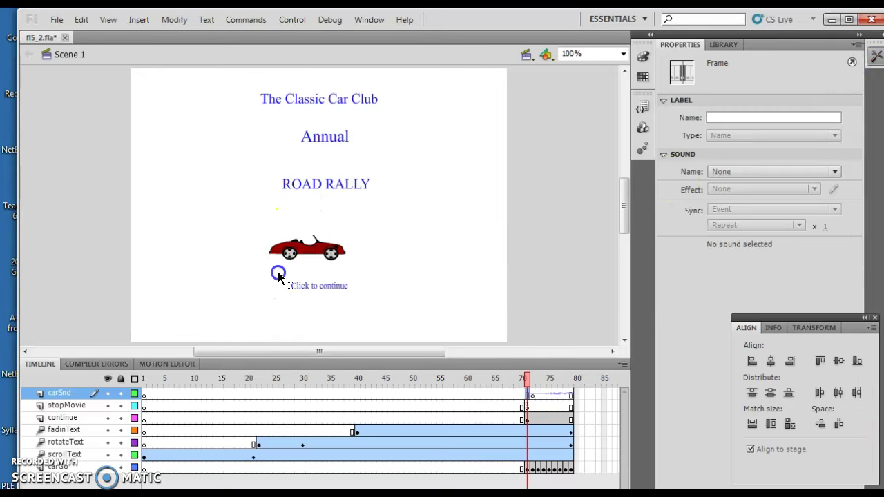
{"action": "left_click_drag", "start_coordinate": [278, 272], "coordinate": [366, 301]}
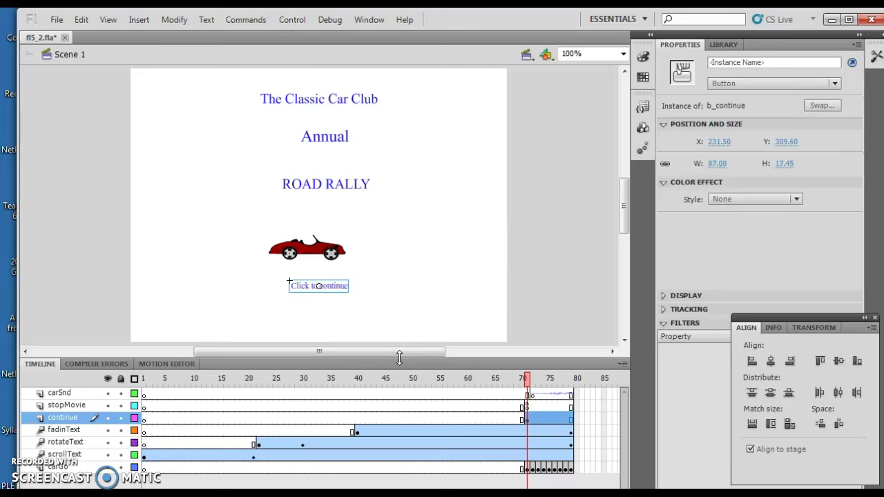
Step: Open the Click to continue button for editing and add a new layer inside it
{"action": "double_click", "coordinate": [335, 288]}
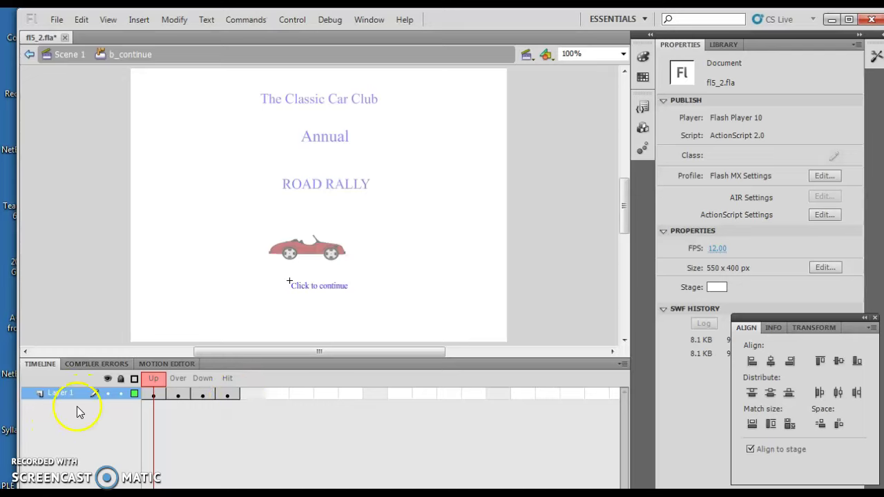
{"action": "left_click", "coordinate": [139, 19]}
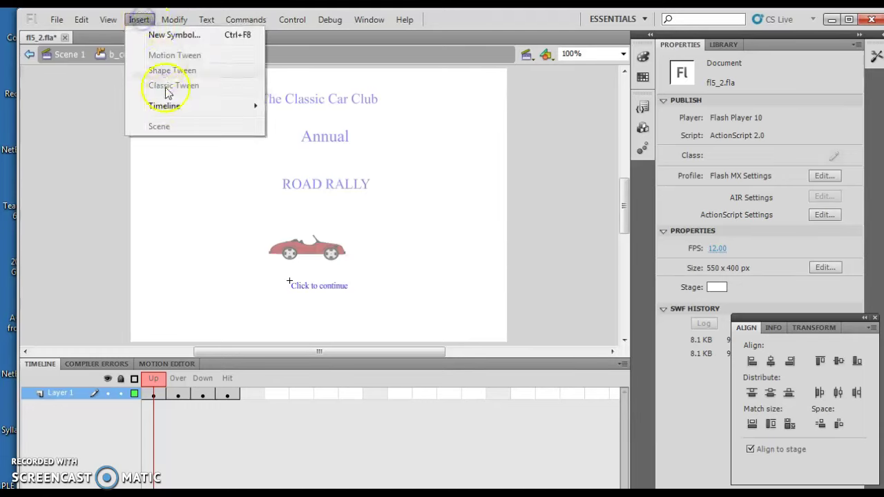
{"action": "mouse_move", "coordinate": [168, 107]}
{"action": "left_click", "coordinate": [293, 104]}
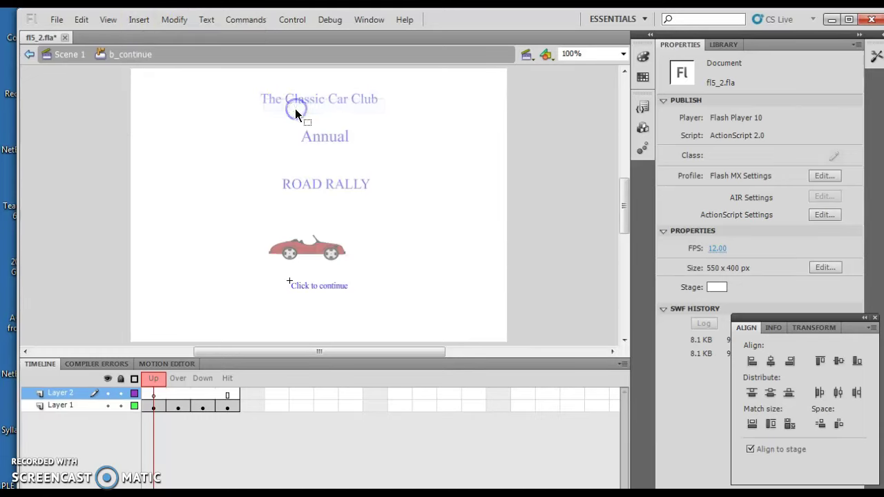
Step: Rename Layer 2 to sound and select its Down frame
{"action": "double_click", "coordinate": [69, 392]}
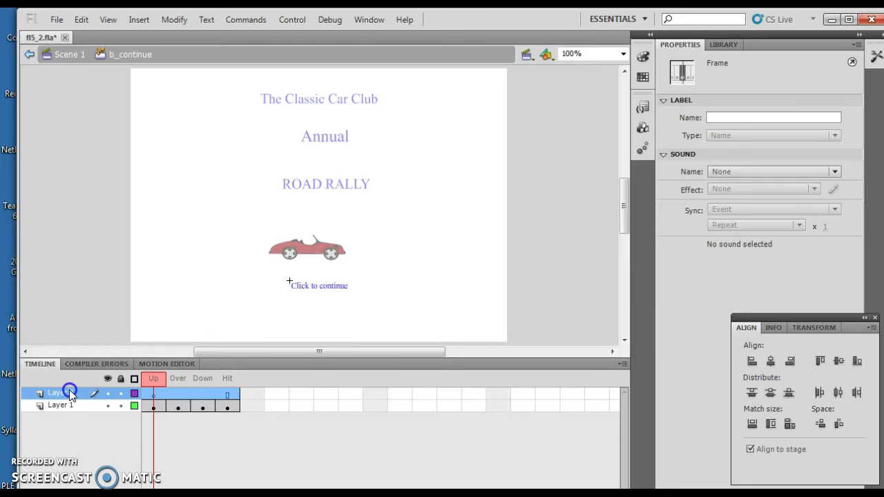
{"action": "type", "text": "sound"}
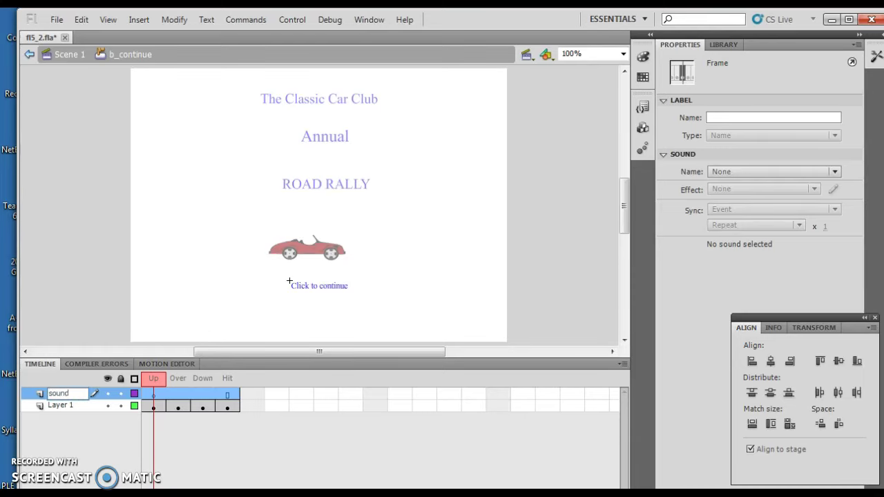
{"action": "key", "text": "Return"}
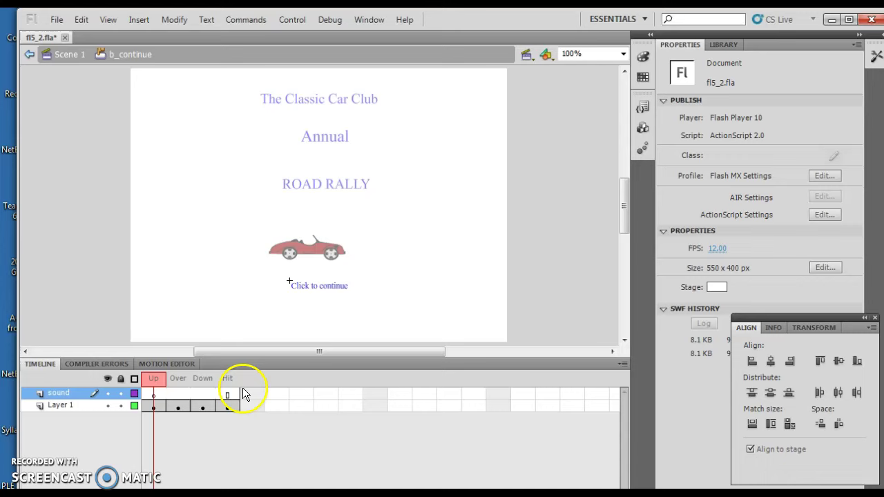
{"action": "left_click", "coordinate": [209, 392]}
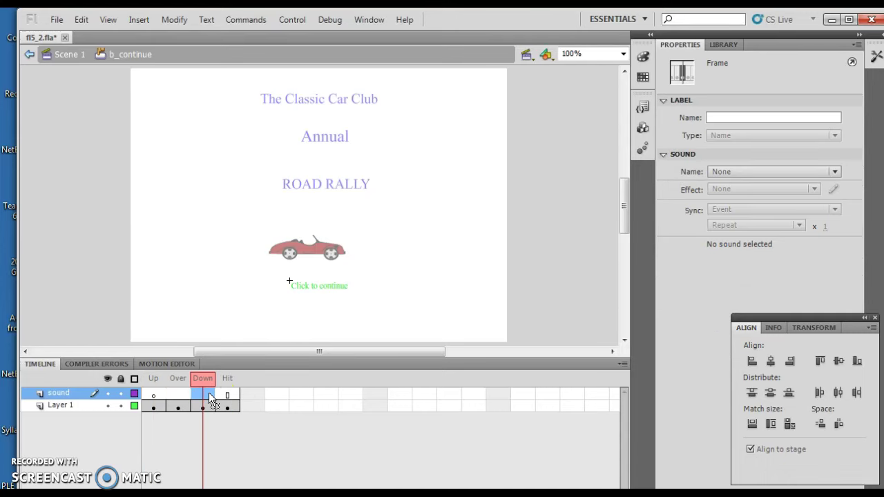
Step: Insert a blank keyframe on the sound layer's Down frame
{"action": "left_click", "coordinate": [138, 20]}
{"action": "mouse_move", "coordinate": [184, 107]}
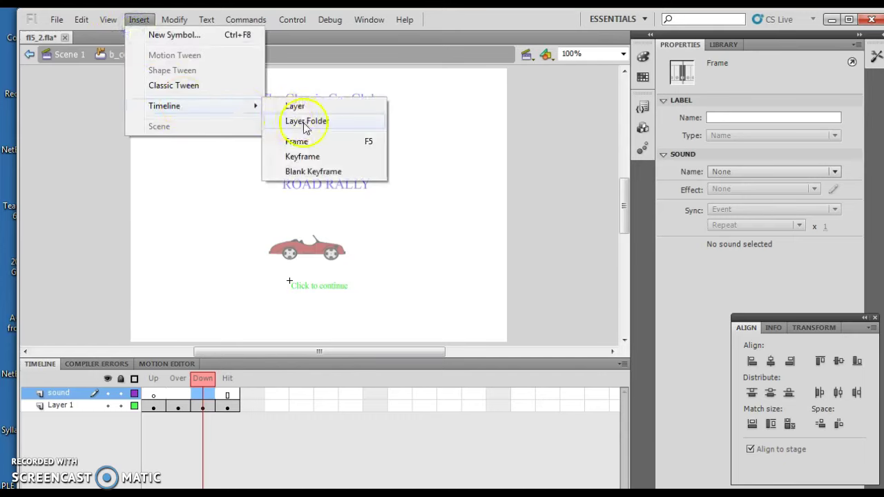
{"action": "left_click", "coordinate": [313, 173]}
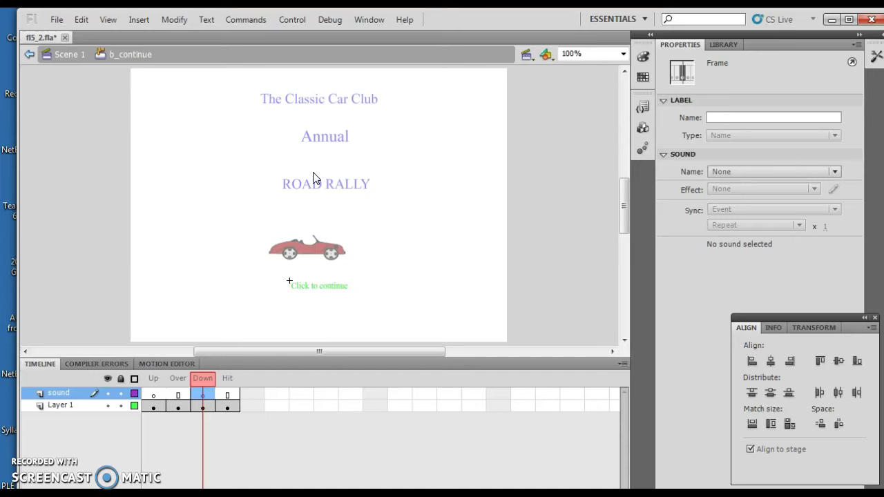
Step: Import beep.wav into the library
{"action": "left_click", "coordinate": [79, 20]}
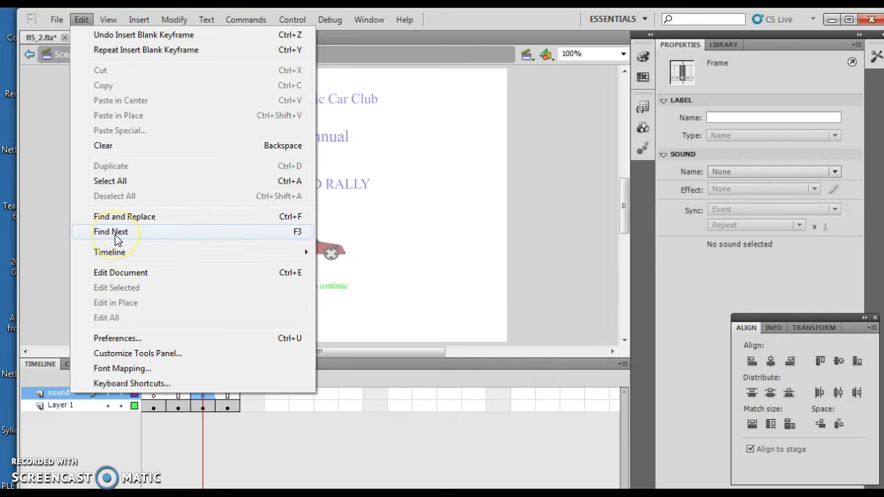
{"action": "left_click", "coordinate": [135, 238]}
{"action": "left_click", "coordinate": [57, 19]}
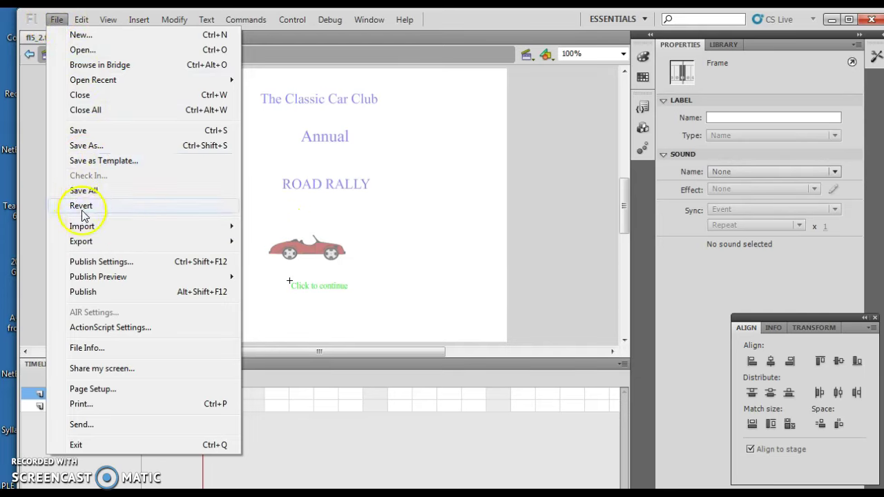
{"action": "mouse_move", "coordinate": [228, 226]}
{"action": "left_click", "coordinate": [292, 240]}
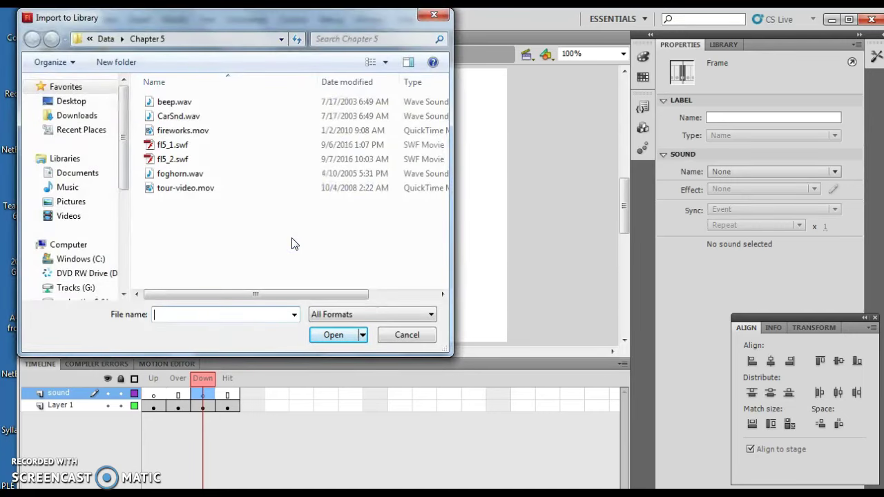
{"action": "left_click", "coordinate": [178, 101]}
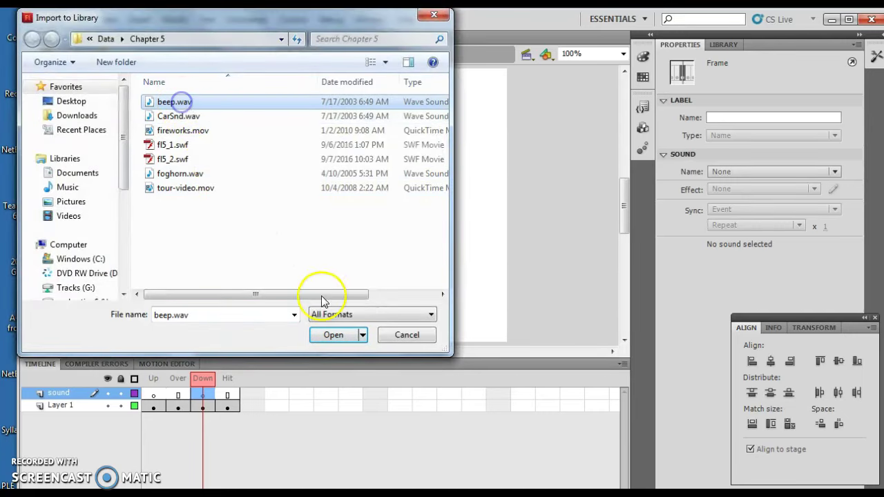
{"action": "left_click", "coordinate": [328, 334]}
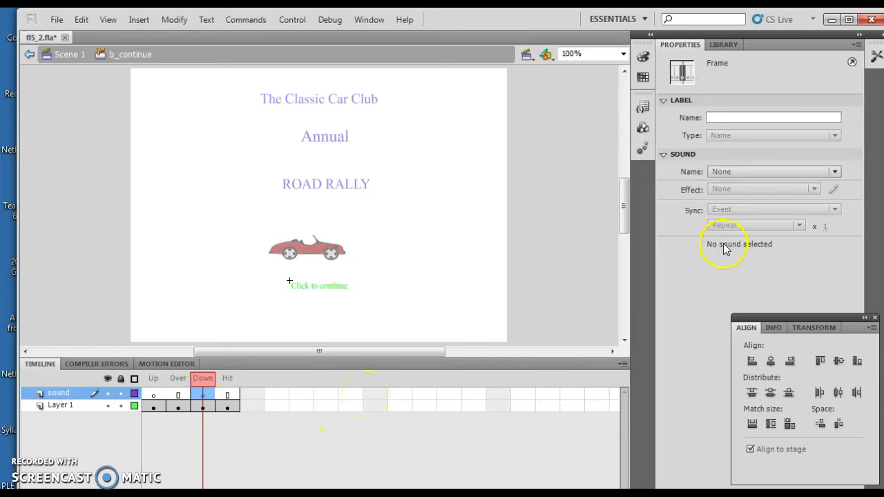
Step: Choose beep.wav in the Properties Sound Name list for the Down keyframe
{"action": "left_click", "coordinate": [779, 117]}
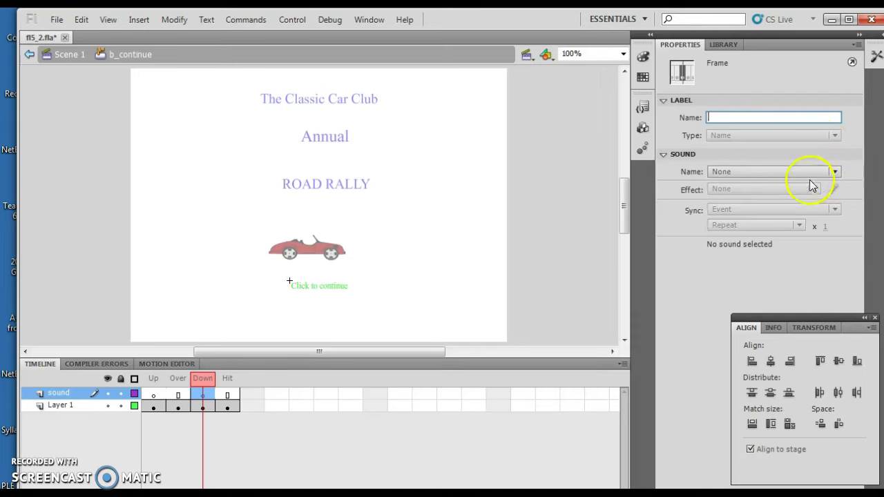
{"action": "left_click", "coordinate": [834, 172]}
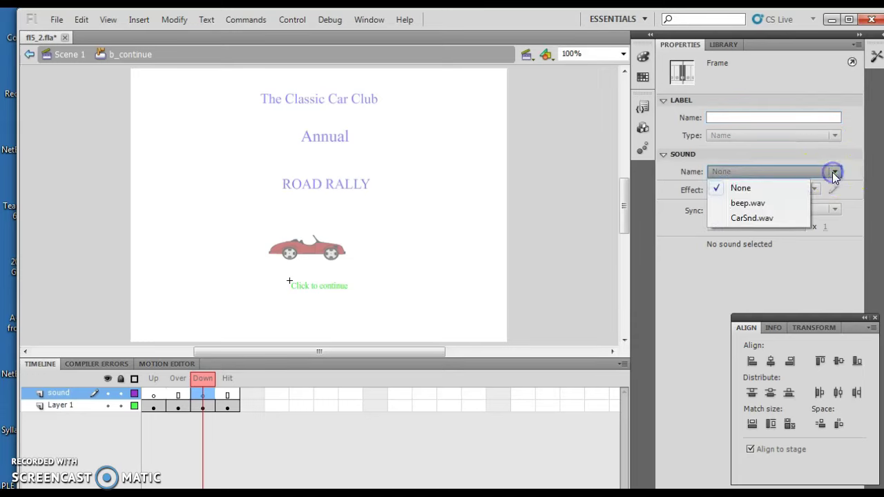
{"action": "left_click", "coordinate": [780, 204]}
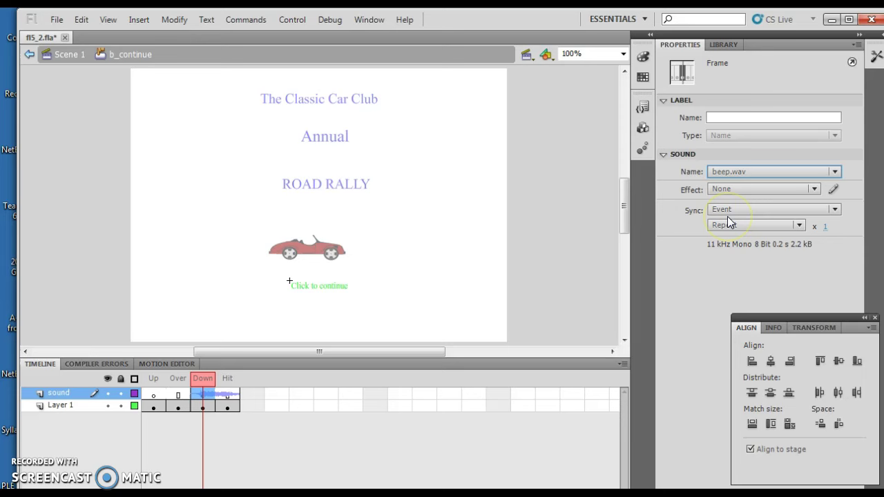
Step: Go back to Scene 1, play the timeline, then test the movie in Flash Professional
{"action": "left_click", "coordinate": [52, 62]}
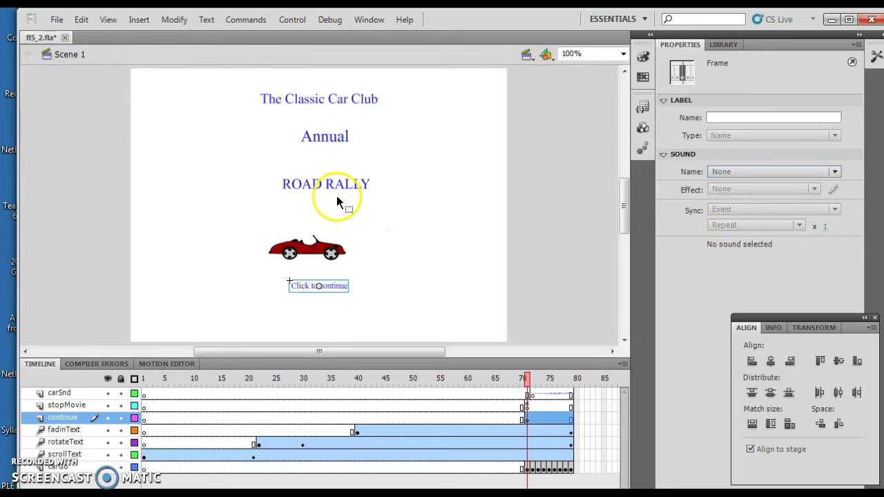
{"action": "key", "text": "Return"}
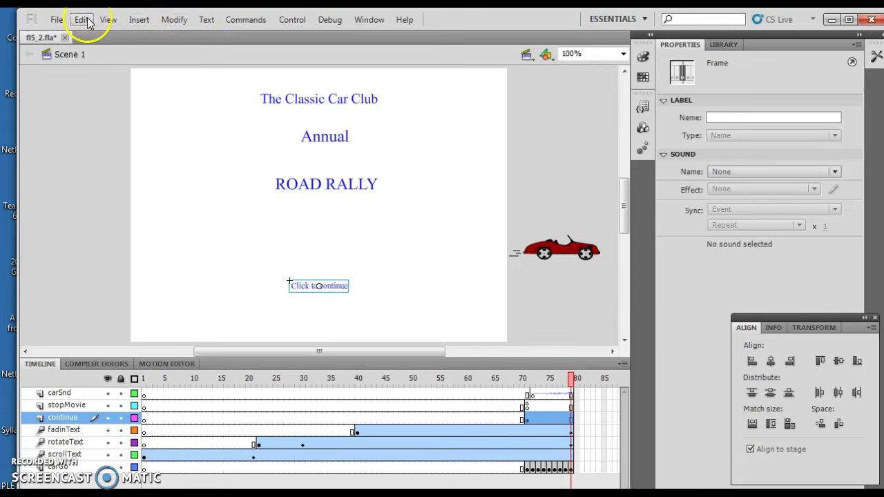
{"action": "left_click", "coordinate": [292, 19]}
{"action": "mouse_move", "coordinate": [474, 123]}
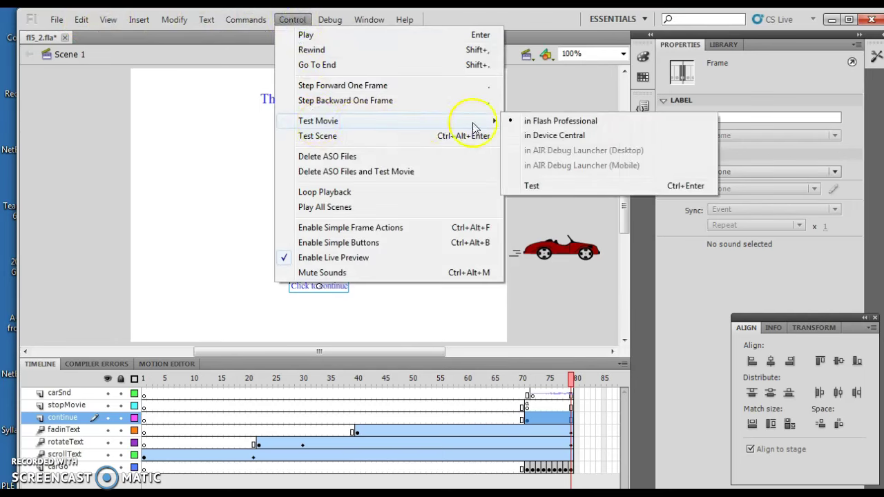
{"action": "left_click", "coordinate": [533, 122]}
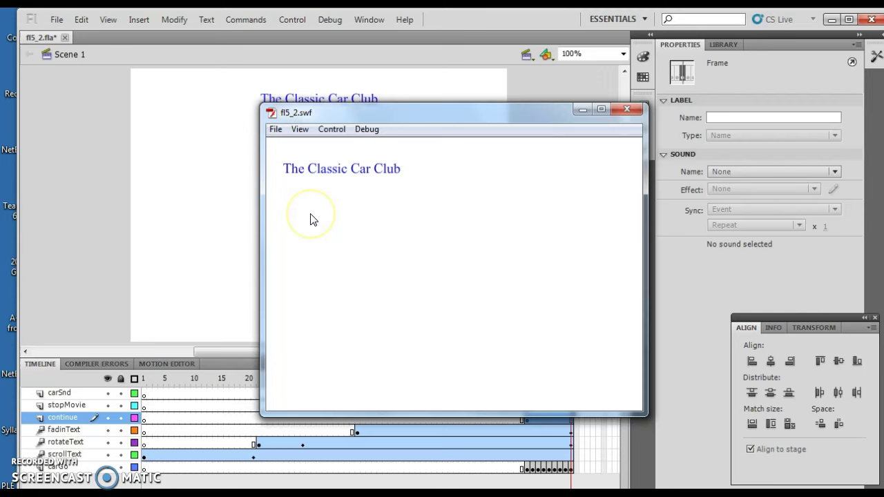
{"action": "left_click", "coordinate": [456, 377]}
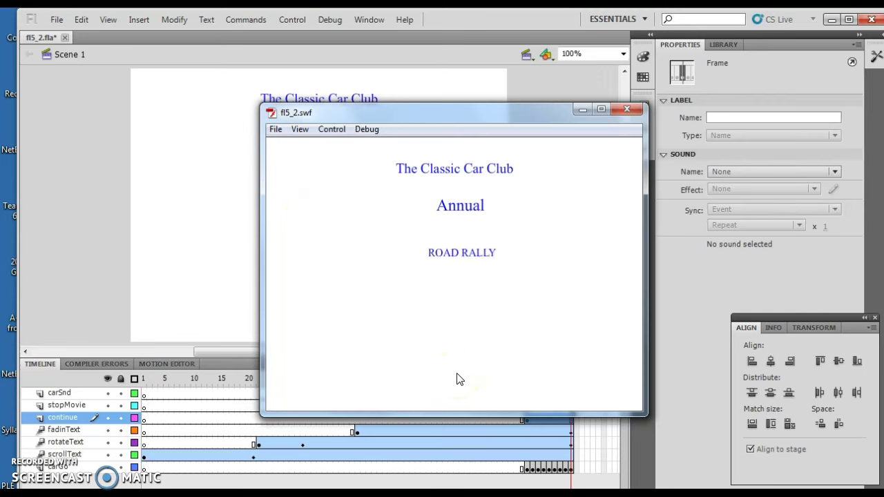
{"action": "left_click", "coordinate": [473, 332]}
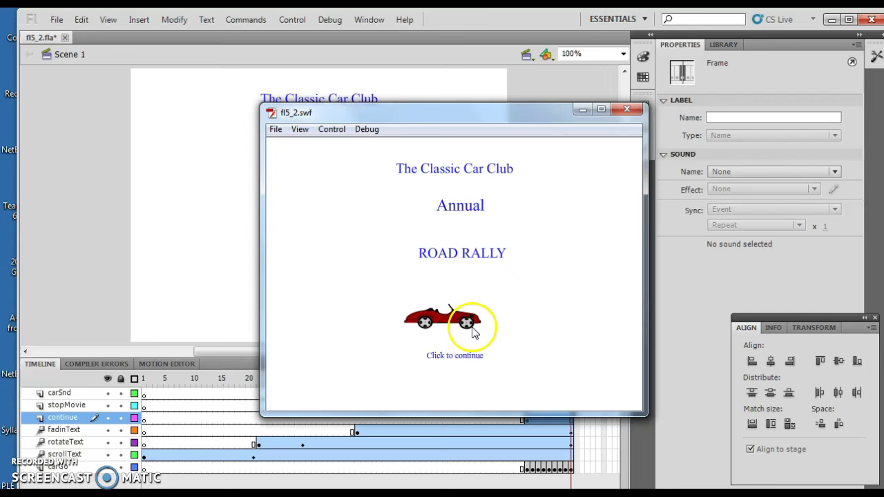
Step: Press Click to continue three times to hear beep.wav, then close the fl5_2.swf test window
{"action": "left_click", "coordinate": [453, 360]}
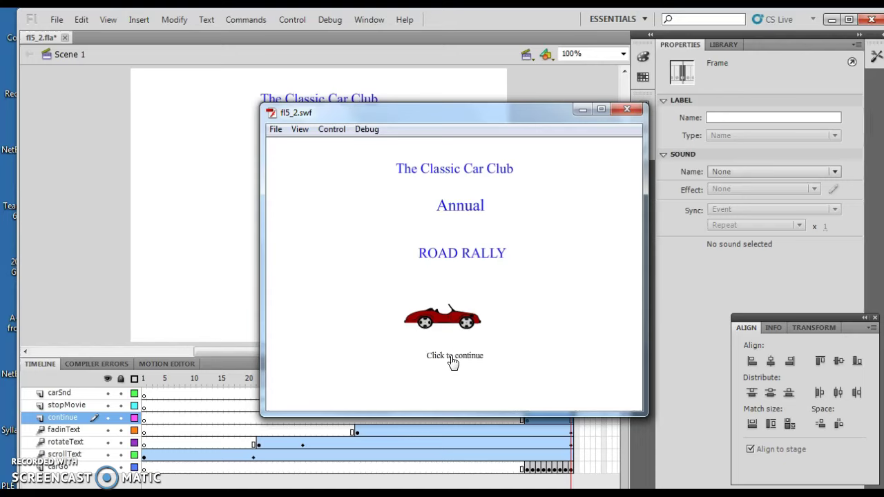
{"action": "left_click", "coordinate": [452, 363]}
{"action": "left_click", "coordinate": [452, 359]}
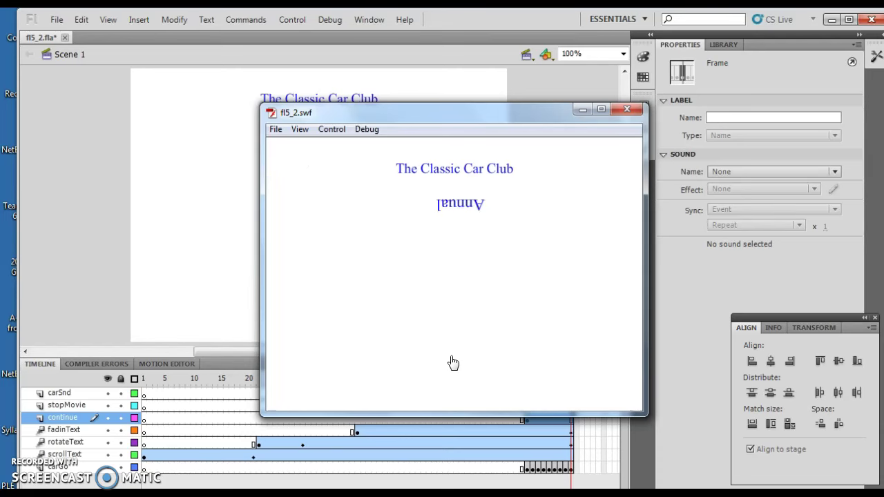
{"action": "left_click", "coordinate": [469, 323]}
{"action": "left_click", "coordinate": [627, 110]}
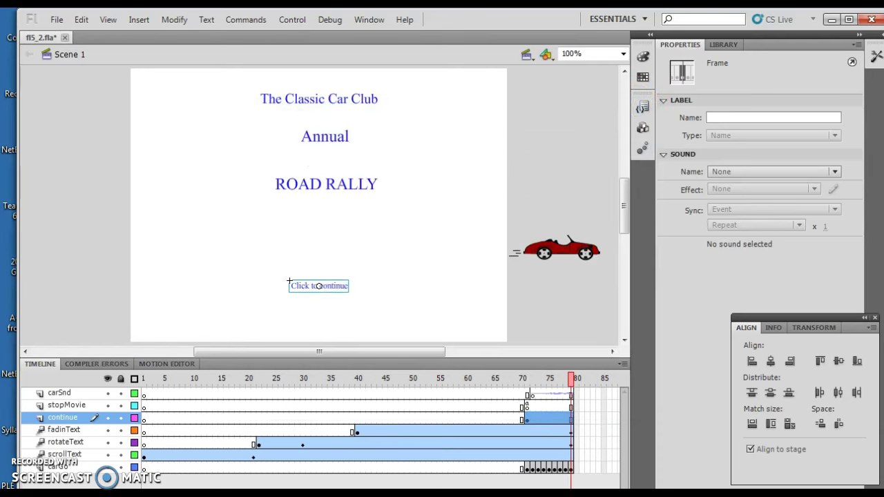